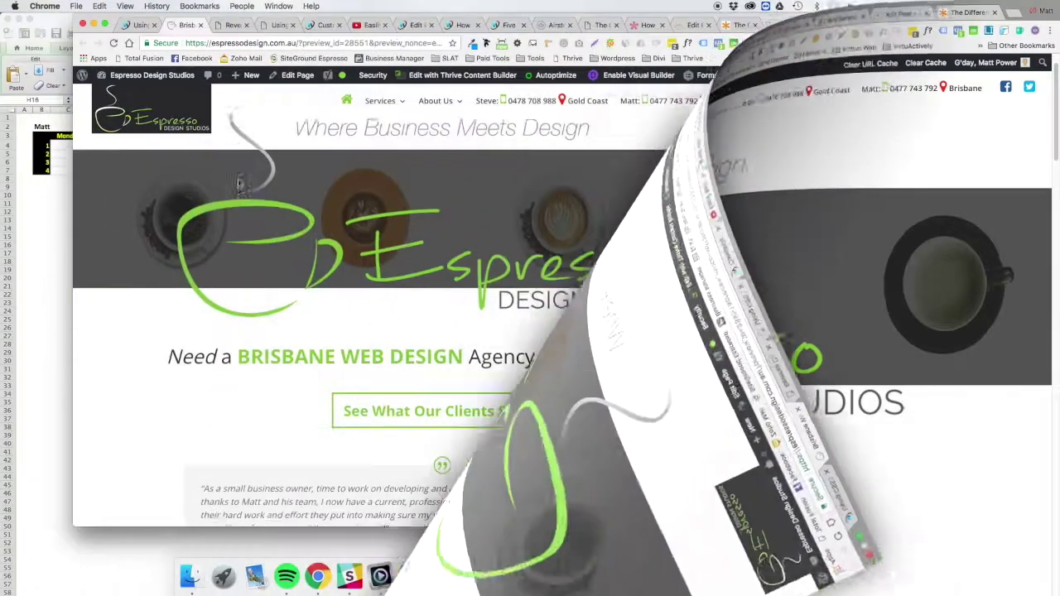
# Look through the Espresso Design Studios home page down to the three service image boxes.
pyautogui.scroll(-15, 247, 188)
pyautogui.scroll(-5, 246, 188)
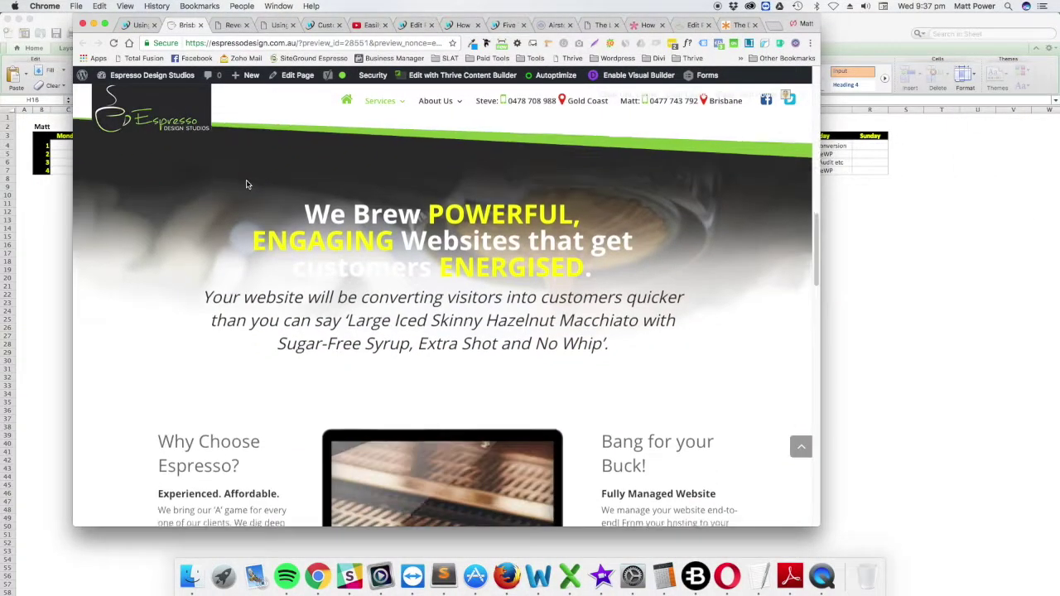
pyautogui.scroll(-2, 247, 217)
pyautogui.scroll(-20, 246, 217)
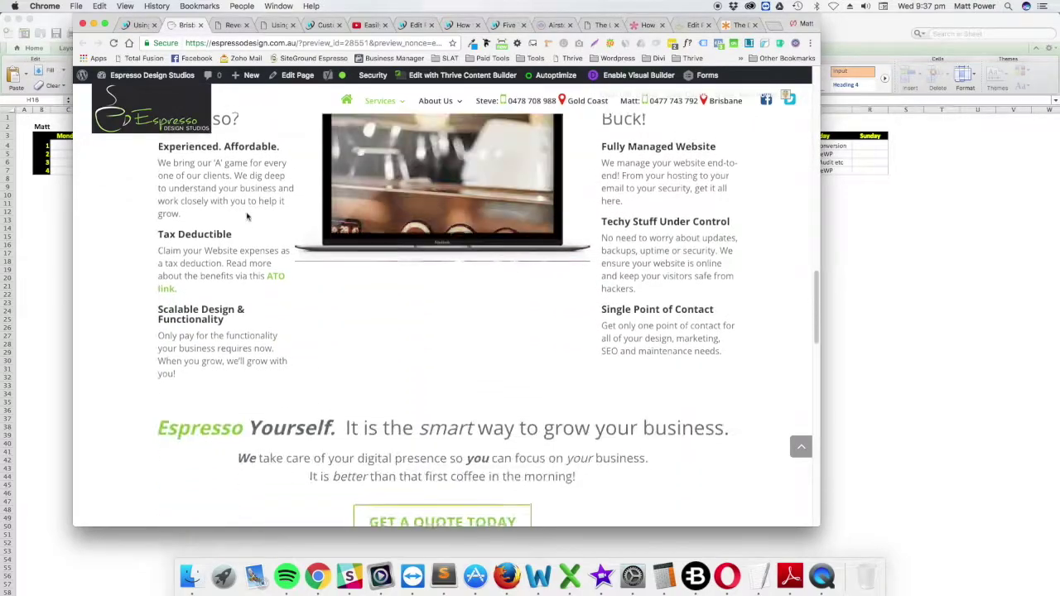
pyautogui.scroll(-5, 247, 217)
pyautogui.scroll(3, 232, 248)
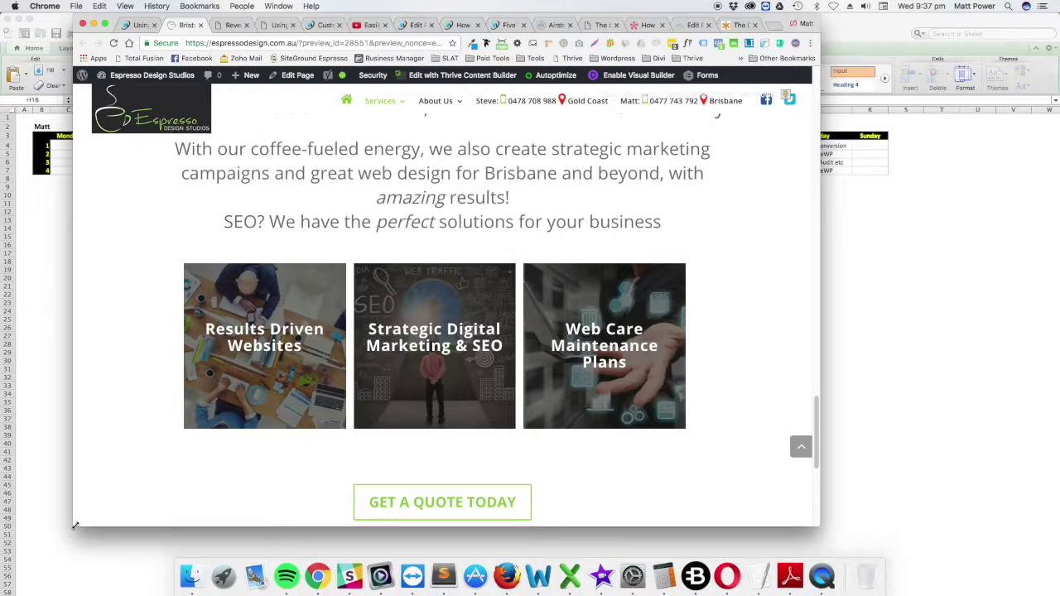
# Narrow the browser window in stages until the three service boxes stack in one column, and examine the stacked layout.
pyautogui.moveTo(75, 525); pyautogui.dragTo(196, 512)
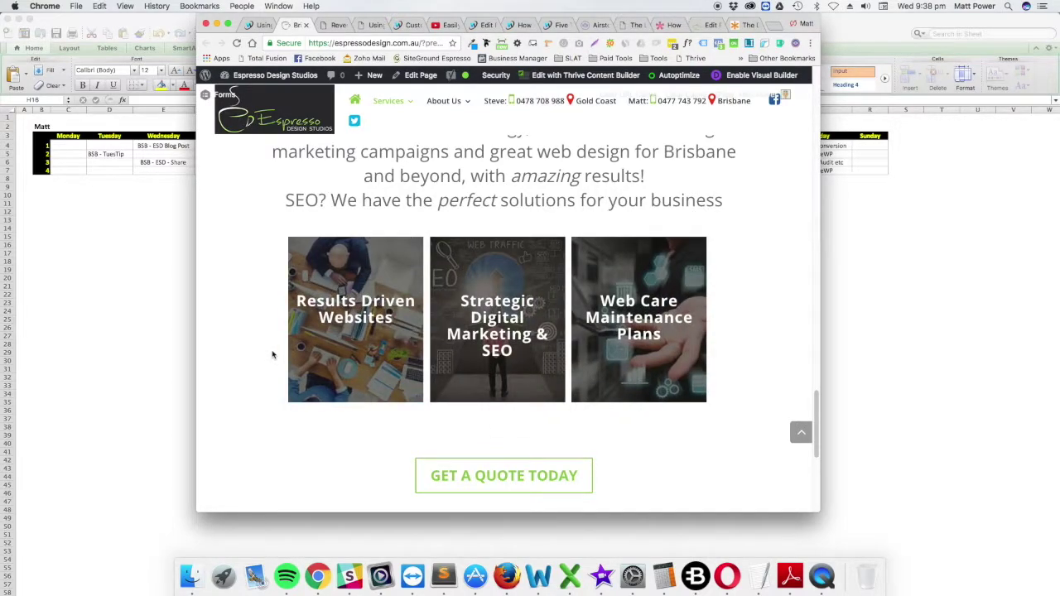
pyautogui.moveTo(194, 512); pyautogui.dragTo(267, 496)
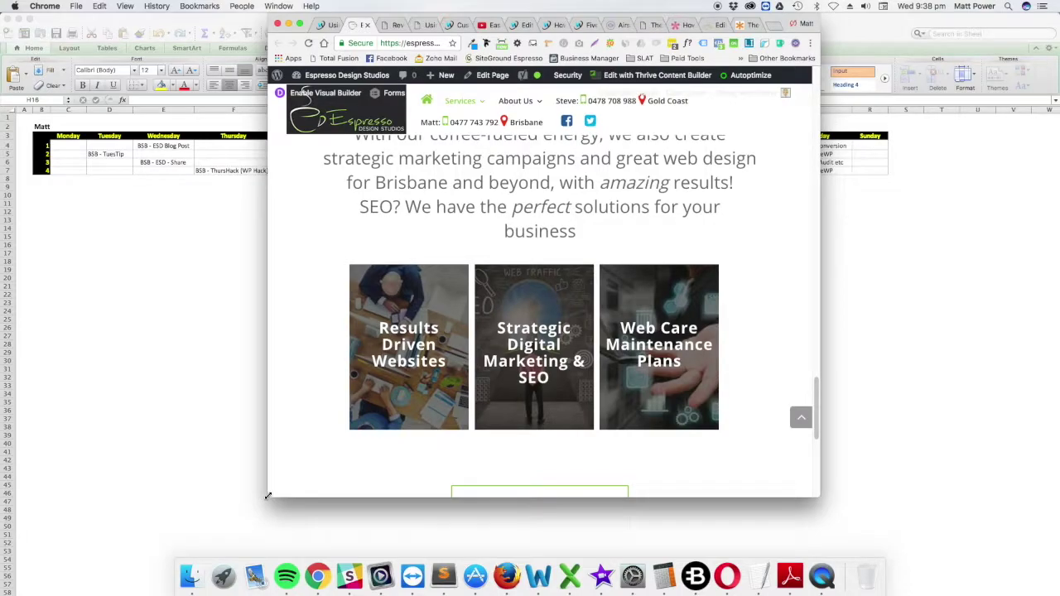
pyautogui.moveTo(267, 495); pyautogui.dragTo(283, 494)
pyautogui.scroll(-5, 304, 469)
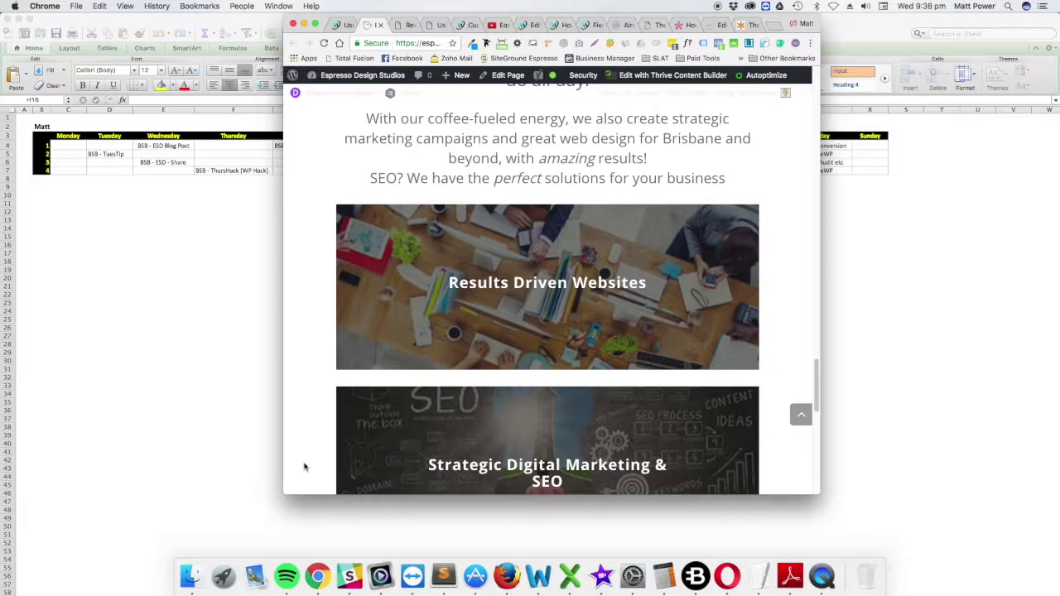
pyautogui.moveTo(287, 493); pyautogui.dragTo(320, 483)
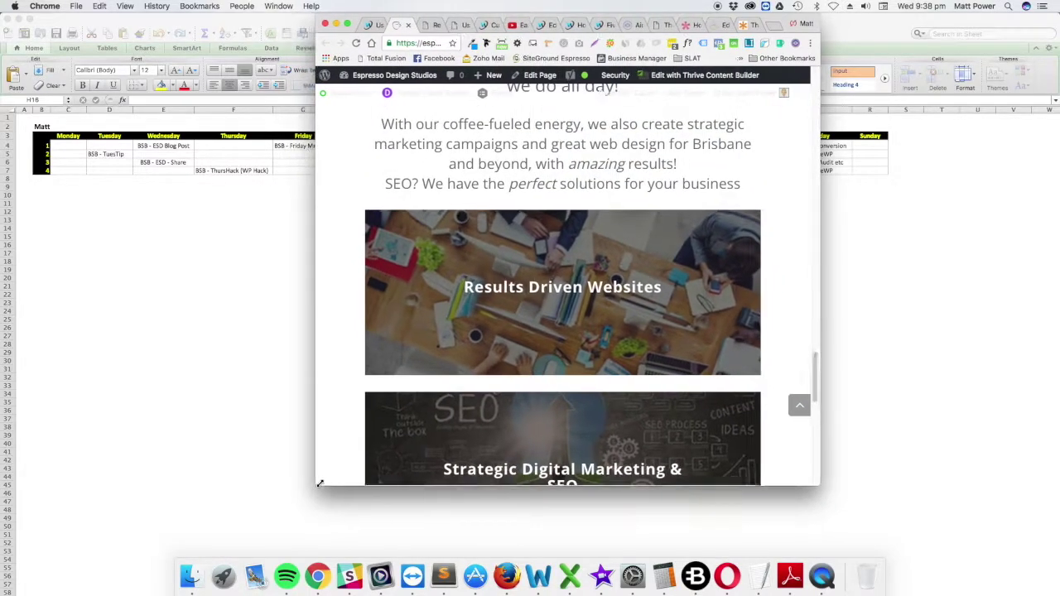
pyautogui.scroll(-5, 330, 462)
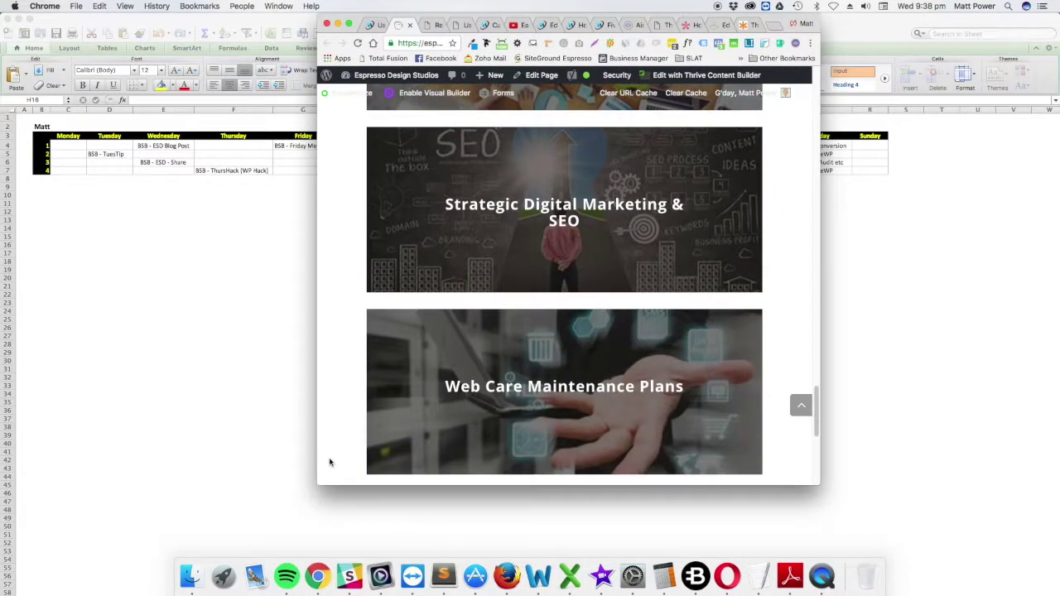
pyautogui.scroll(5, 328, 464)
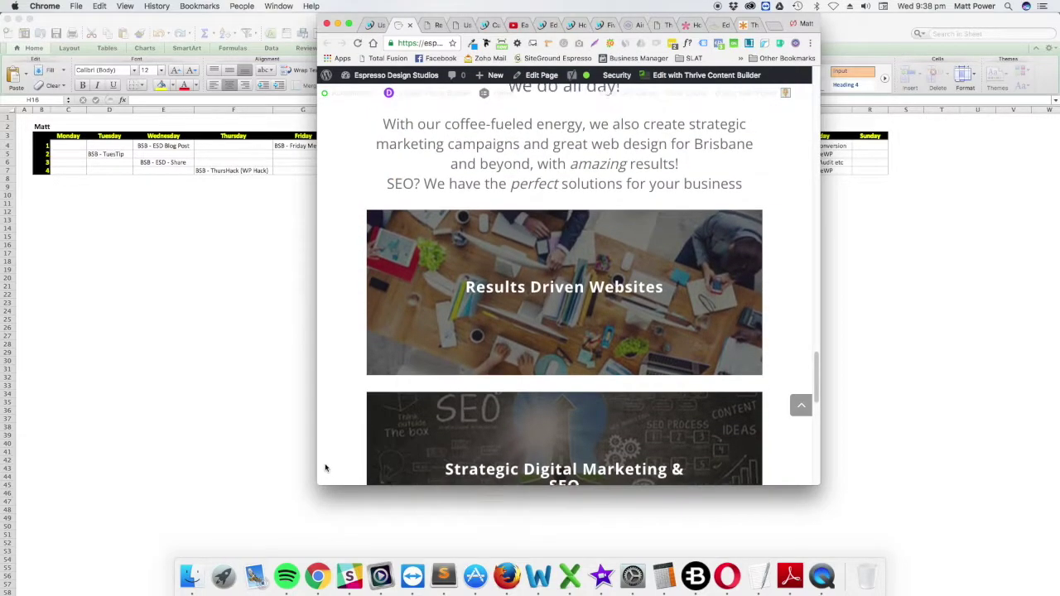
# Check the service boxes with the browser window at phone width, and widen the window back to the screen's edge.
pyautogui.moveTo(319, 486); pyautogui.dragTo(491, 473)
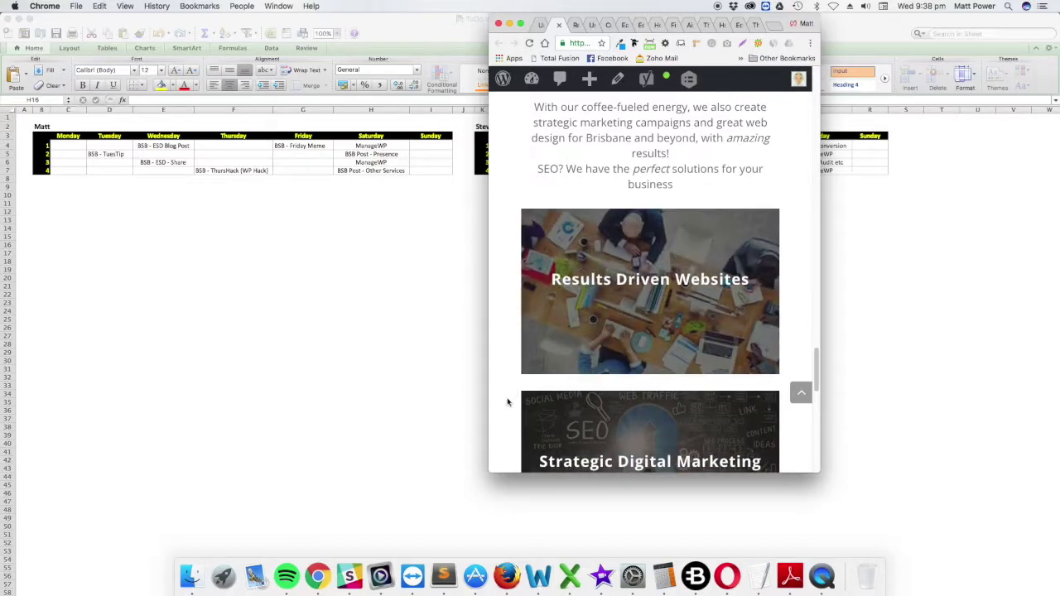
pyautogui.moveTo(488, 405); pyautogui.dragTo(560, 405)
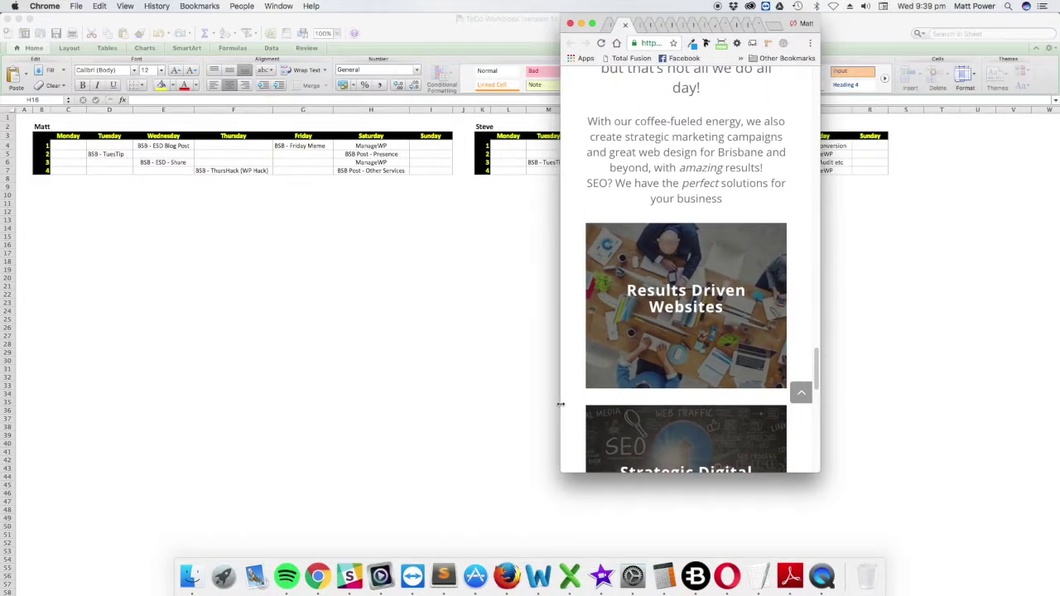
pyautogui.moveTo(561, 405); pyautogui.dragTo(274, 399)
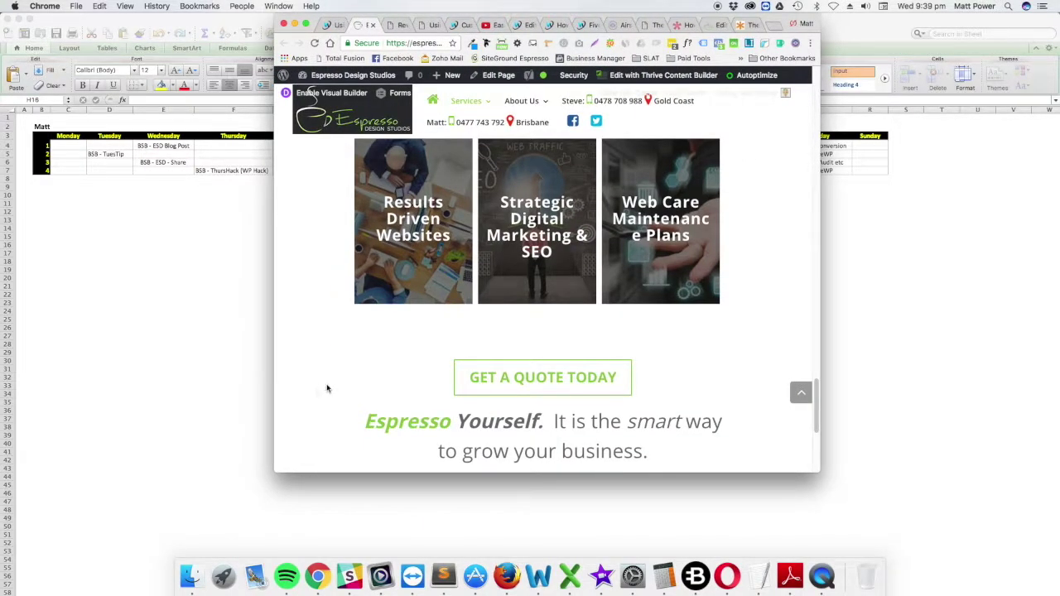
pyautogui.scroll(3, 326, 386)
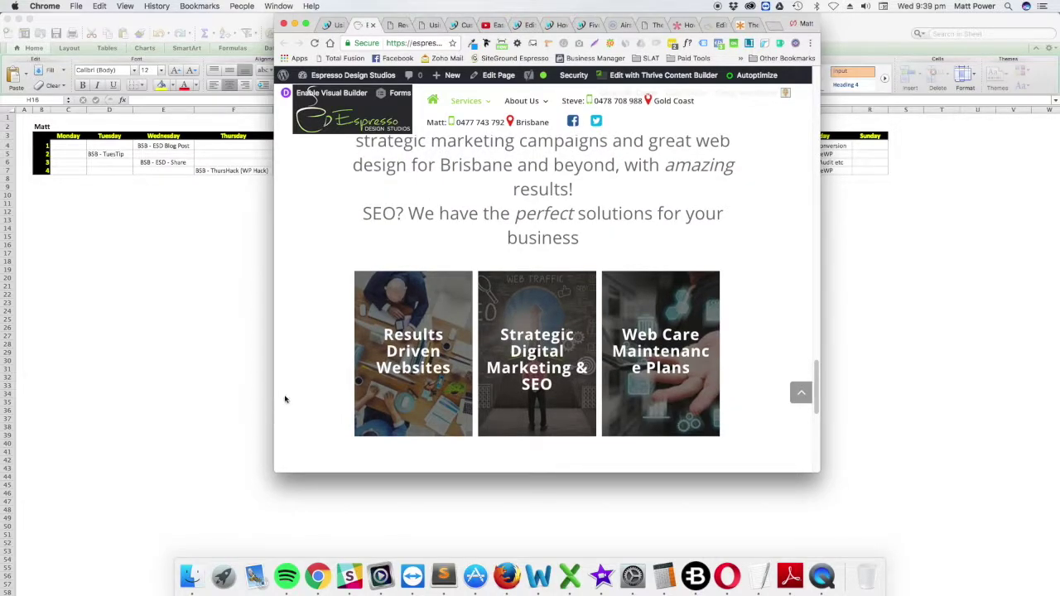
pyautogui.moveTo(273, 398); pyautogui.dragTo(1, 444)
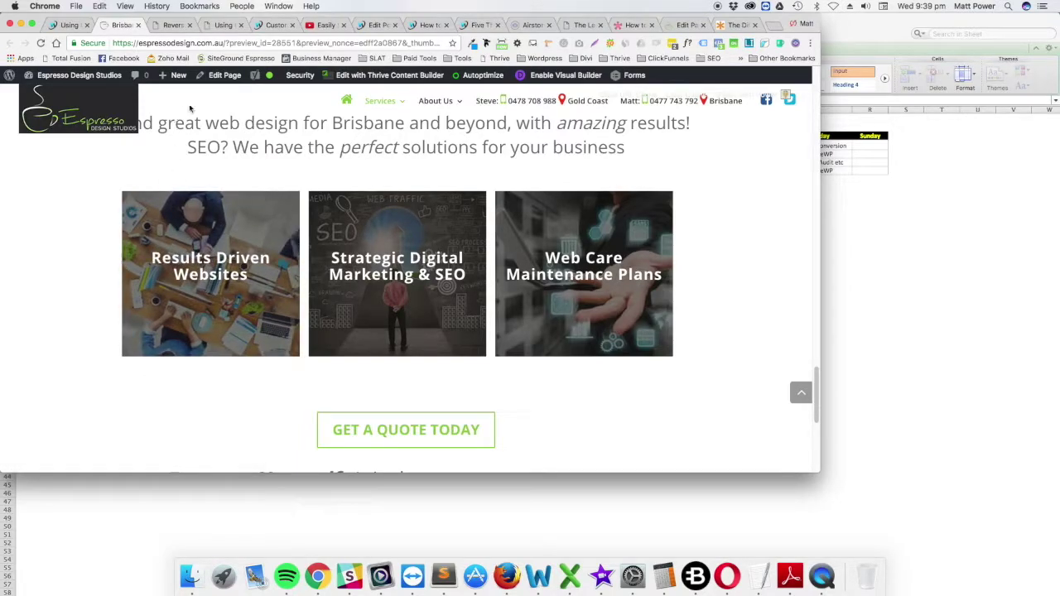
# Switch to the Thrive Themes article on reversing column order and examine its heading and introduction.
pyautogui.click(174, 25)
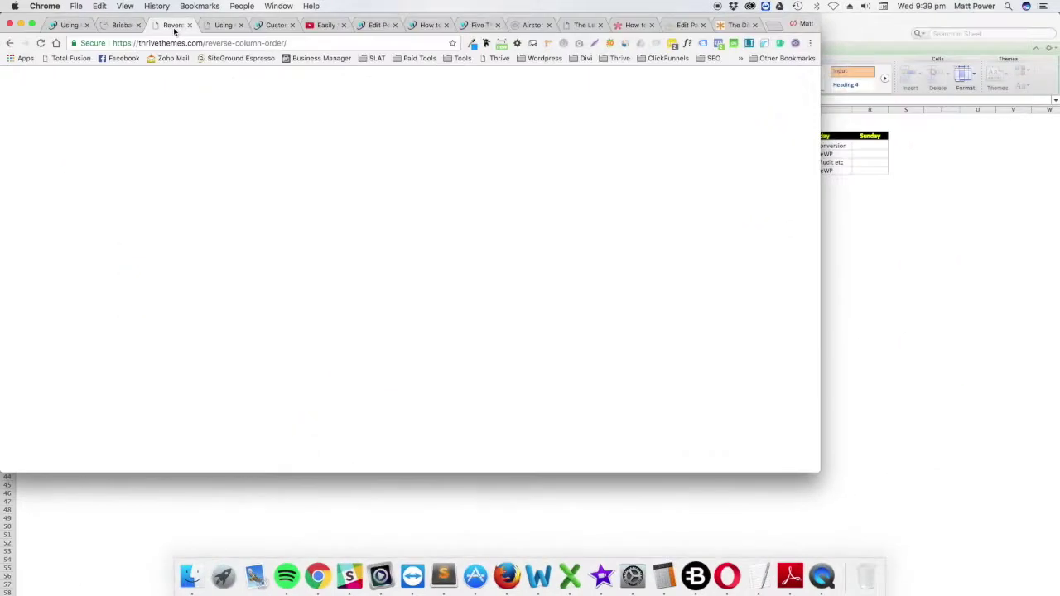
pyautogui.scroll(-3, 305, 283)
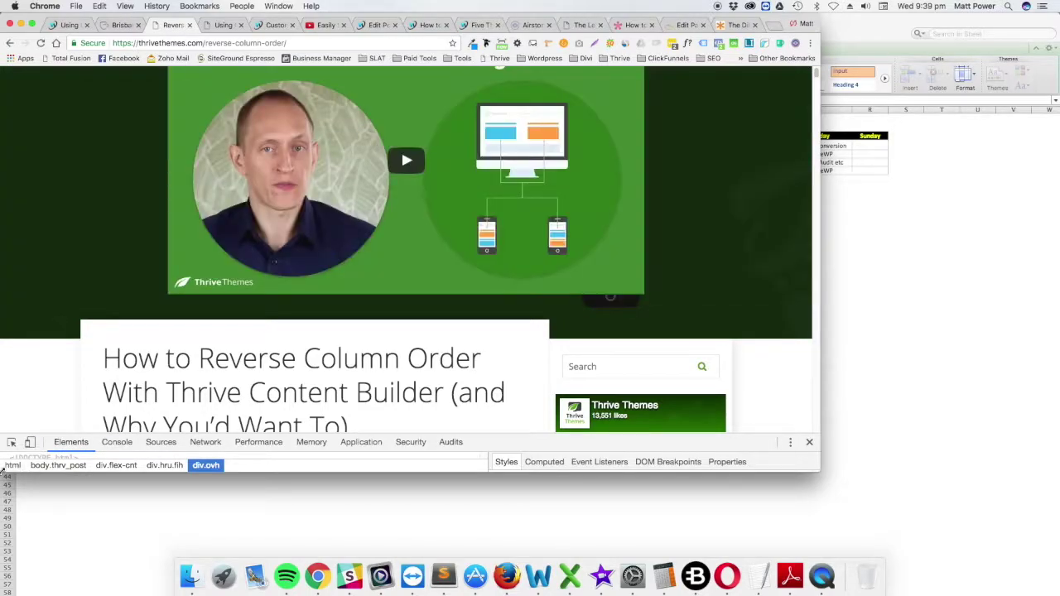
pyautogui.moveTo(3, 468); pyautogui.dragTo(19, 468)
pyautogui.scroll(-4, 120, 404)
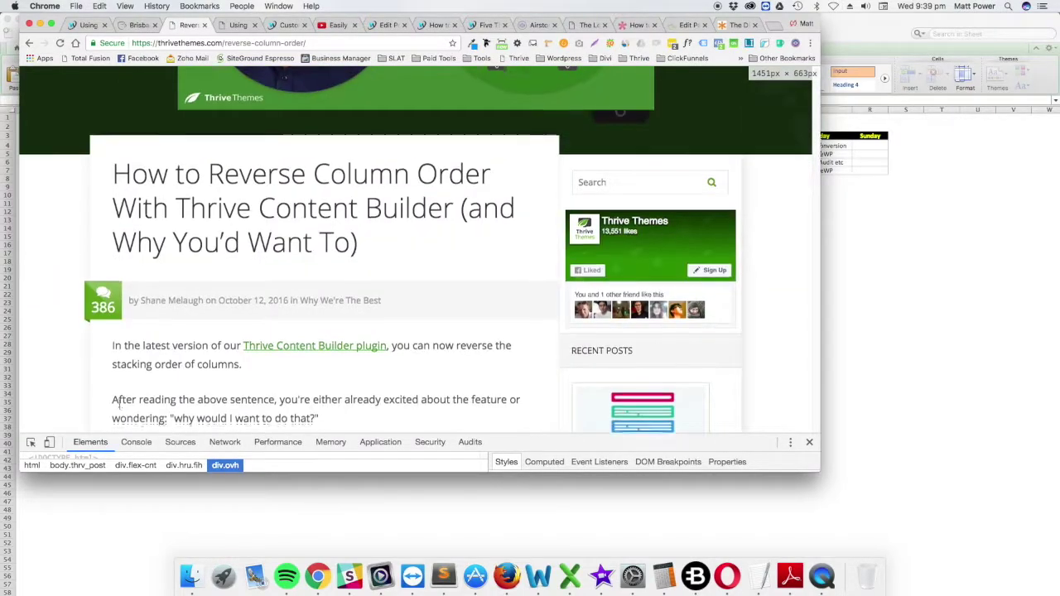
pyautogui.scroll(-1, 120, 403)
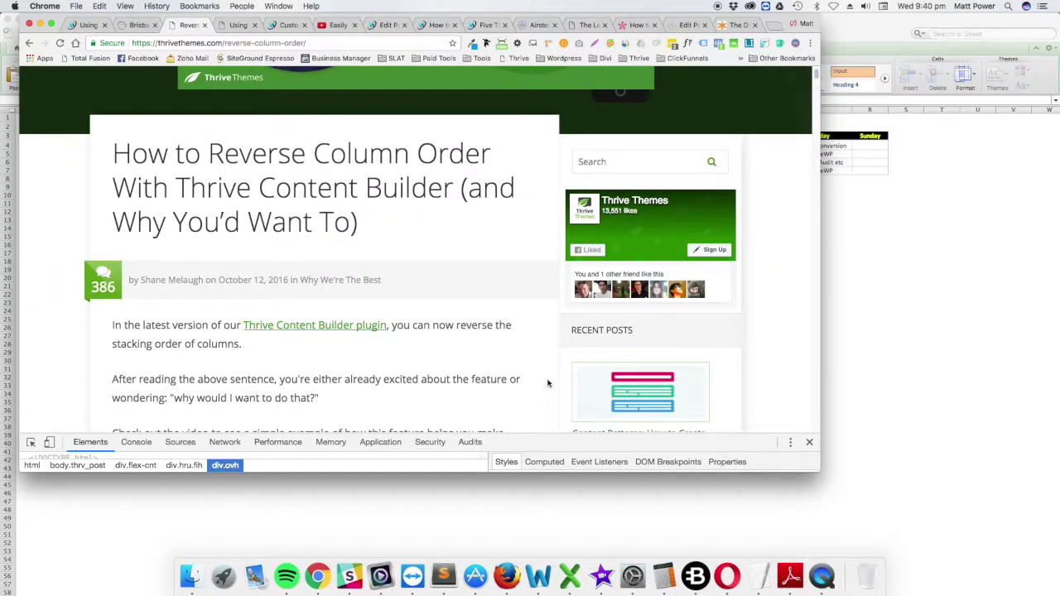
# Narrow the browser window to phone width to check the article's responsive layout, and restore the wide window.
pyautogui.moveTo(18, 468); pyautogui.dragTo(197, 463)
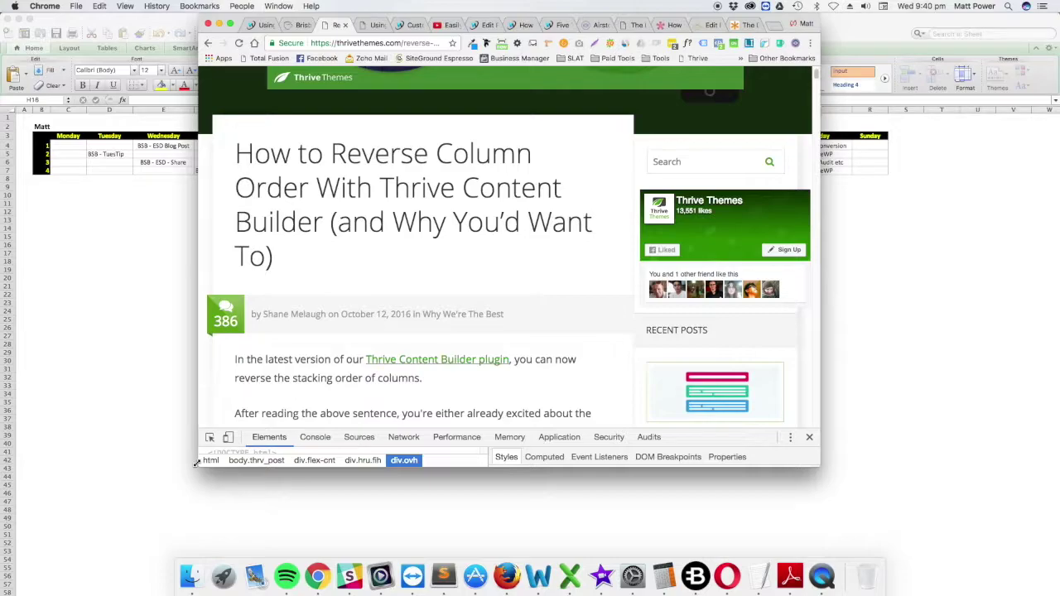
pyautogui.moveTo(200, 464); pyautogui.dragTo(452, 466)
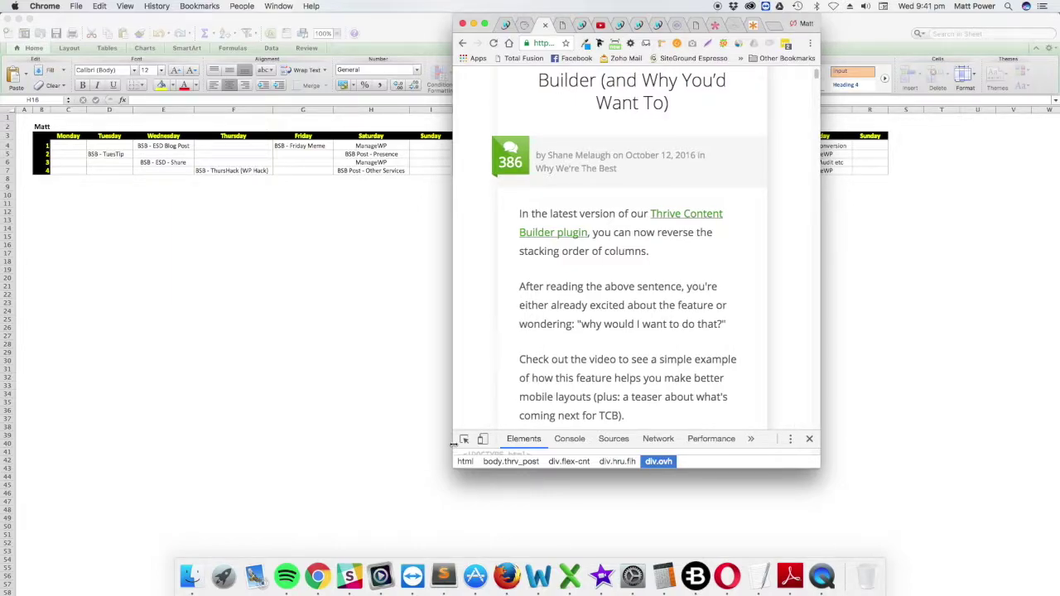
pyautogui.moveTo(452, 445); pyautogui.dragTo(22, 425)
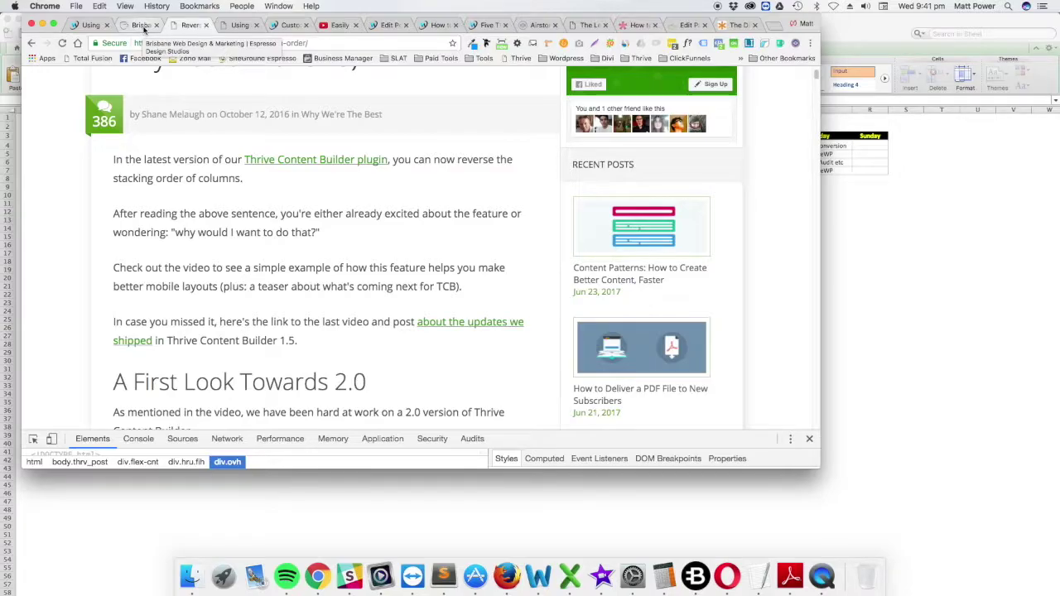
# Return to the Espresso Design Studios home page and examine the "We Brew POWERFUL, ENGAGING Websites" banner.
pyautogui.click(143, 27)
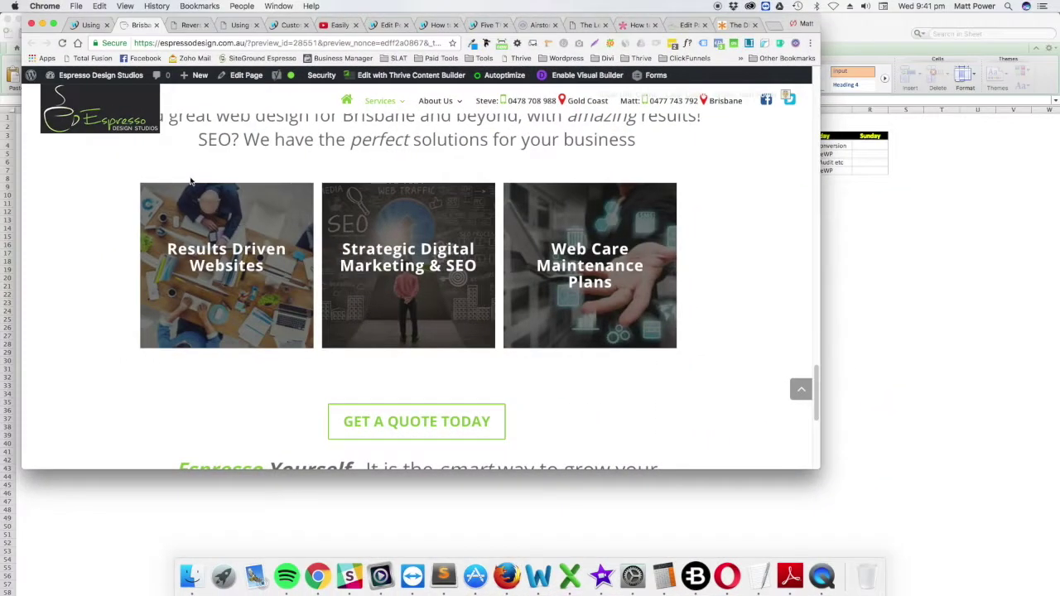
pyautogui.scroll(-20, 190, 182)
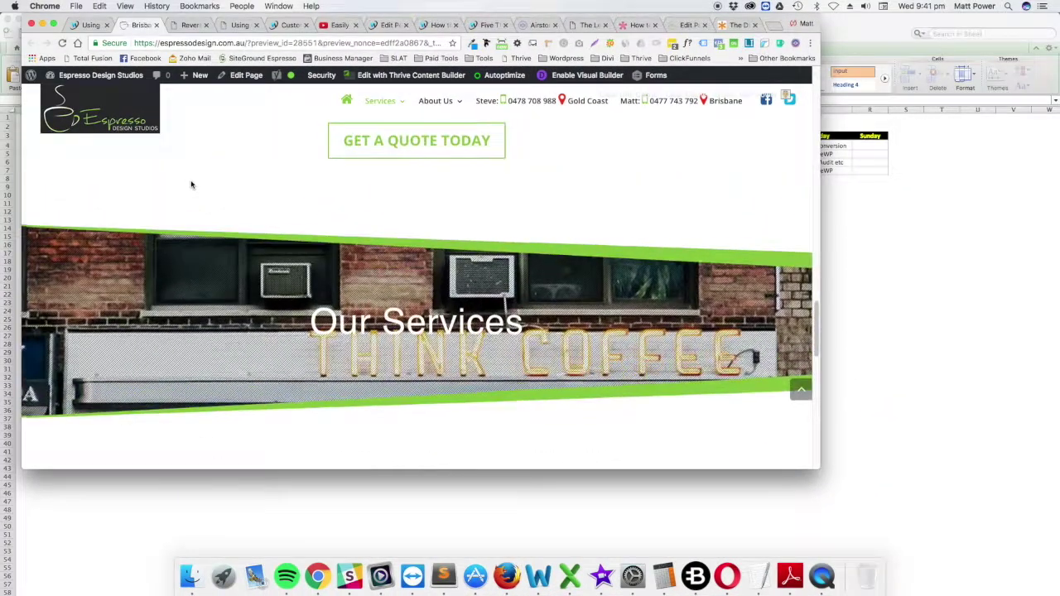
pyautogui.scroll(-3, 190, 185)
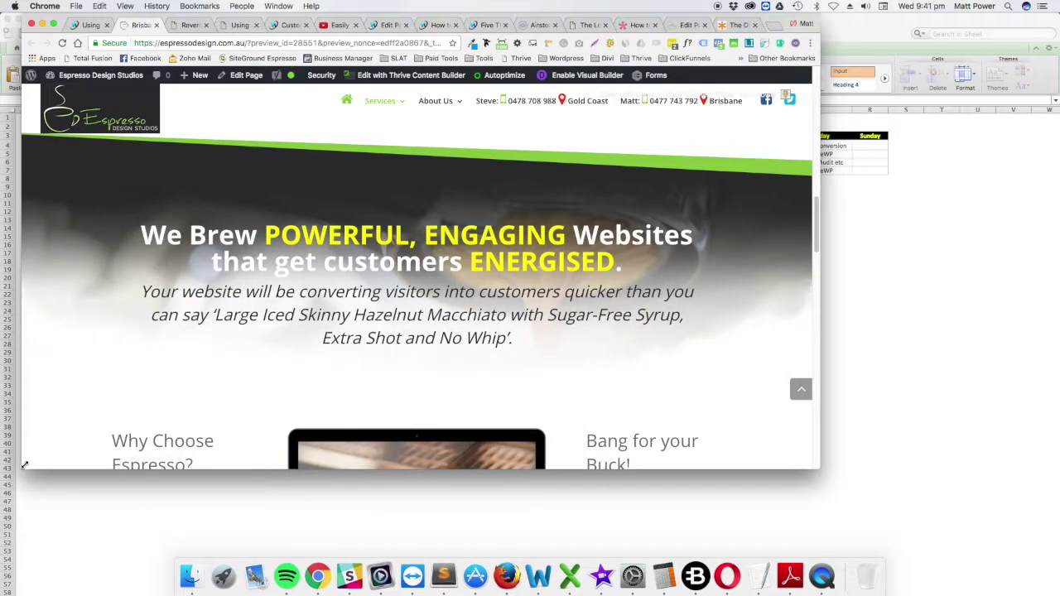
pyautogui.moveTo(25, 465)
pyautogui.mouseDown()
pyautogui.moveTo(11, 465)
pyautogui.moveTo(27, 465)
pyautogui.mouseUp()
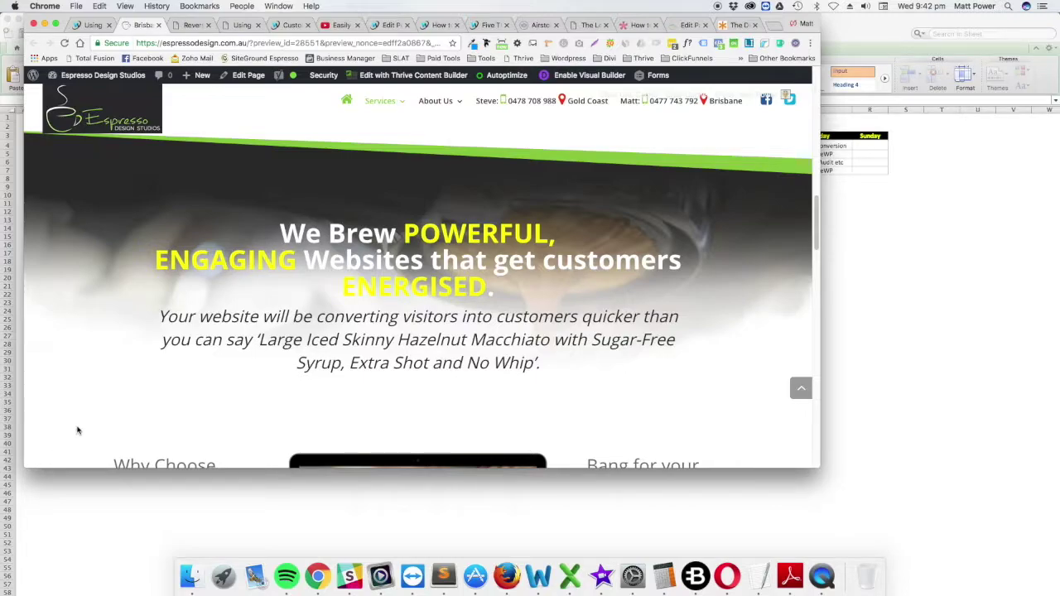
# Review the home page's header and testimonials, and return to the banner and the "Why Choose Espresso?" section.
pyautogui.scroll(2, 78, 431)
pyautogui.scroll(15, 79, 428)
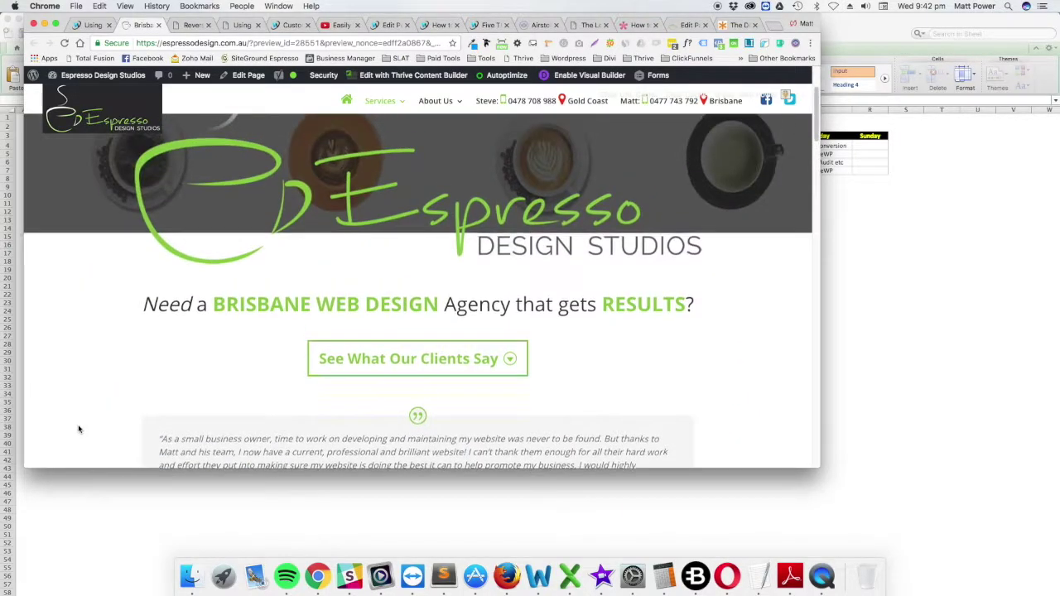
pyautogui.scroll(-5, 79, 428)
pyautogui.scroll(-10, 78, 429)
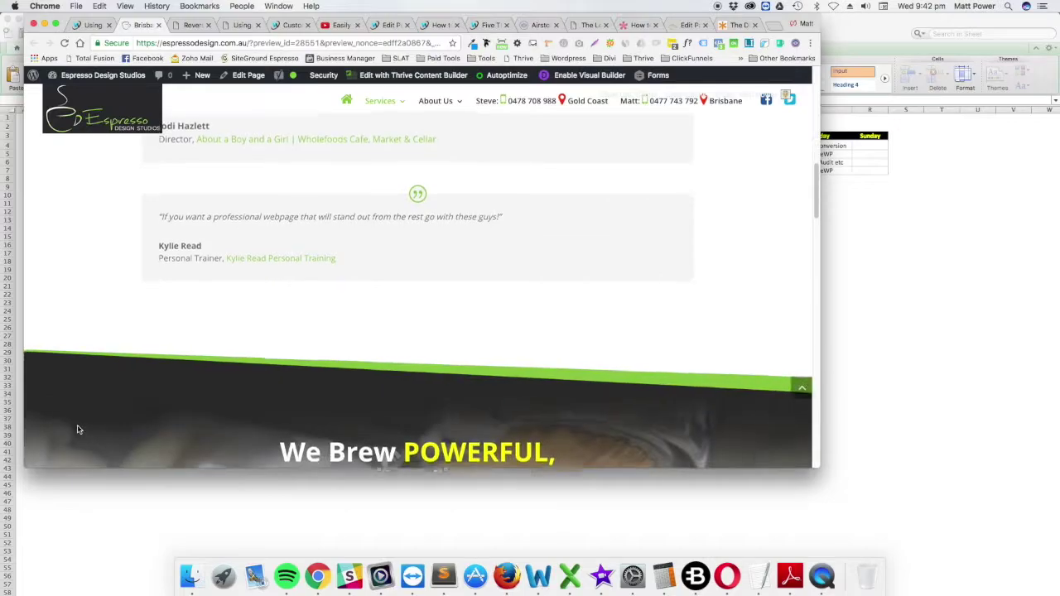
pyautogui.scroll(5, 77, 429)
pyautogui.scroll(-2, 78, 429)
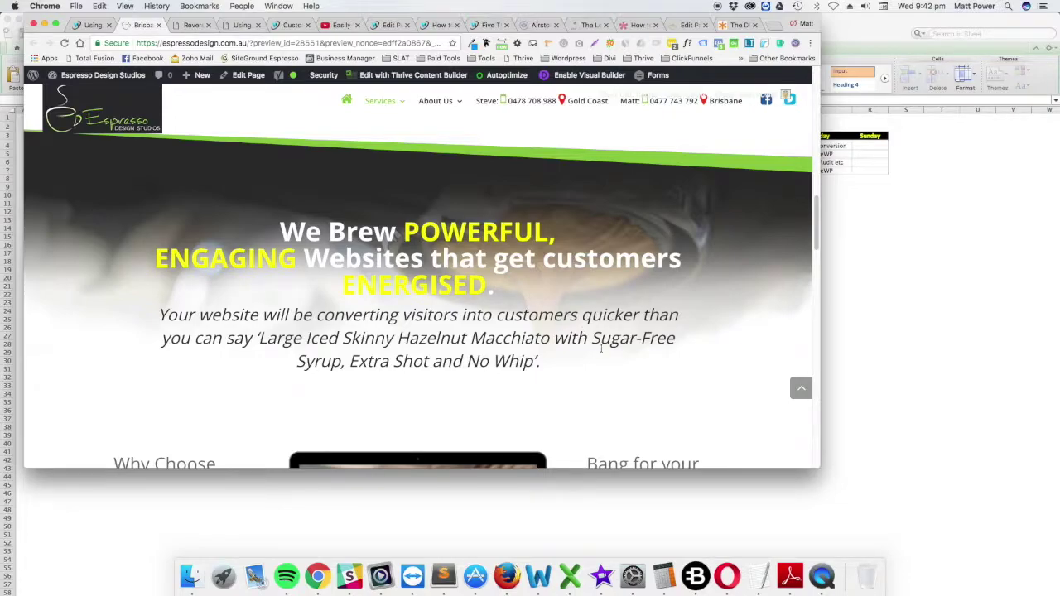
pyautogui.scroll(-3, 601, 348)
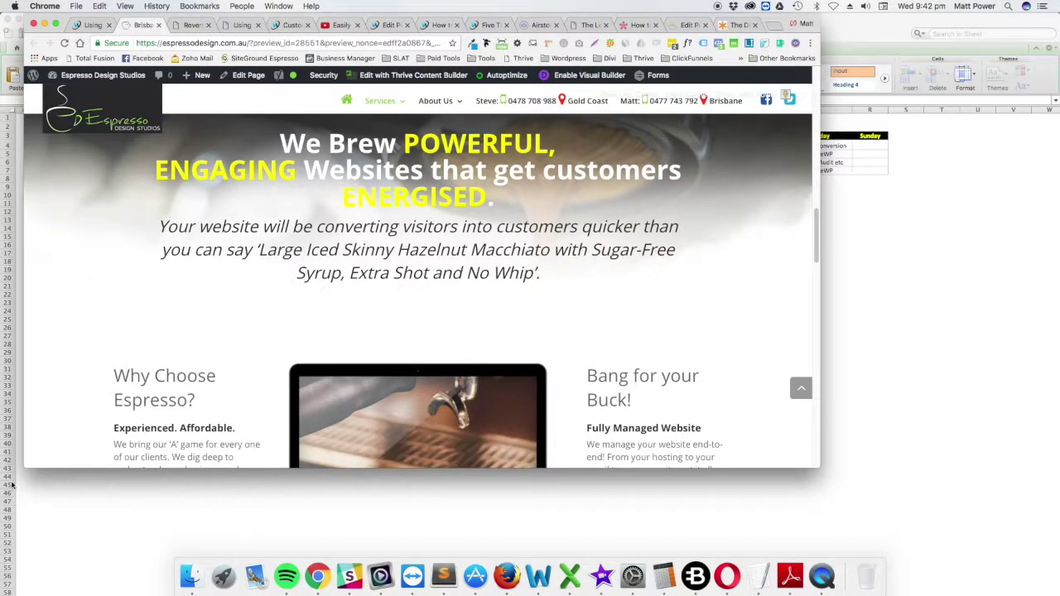
# Compare the "We Brew" banner's background and text at tablet width, intermediate width and wide desktop width.
pyautogui.moveTo(25, 467); pyautogui.dragTo(287, 540)
pyautogui.scroll(5, 360, 483)
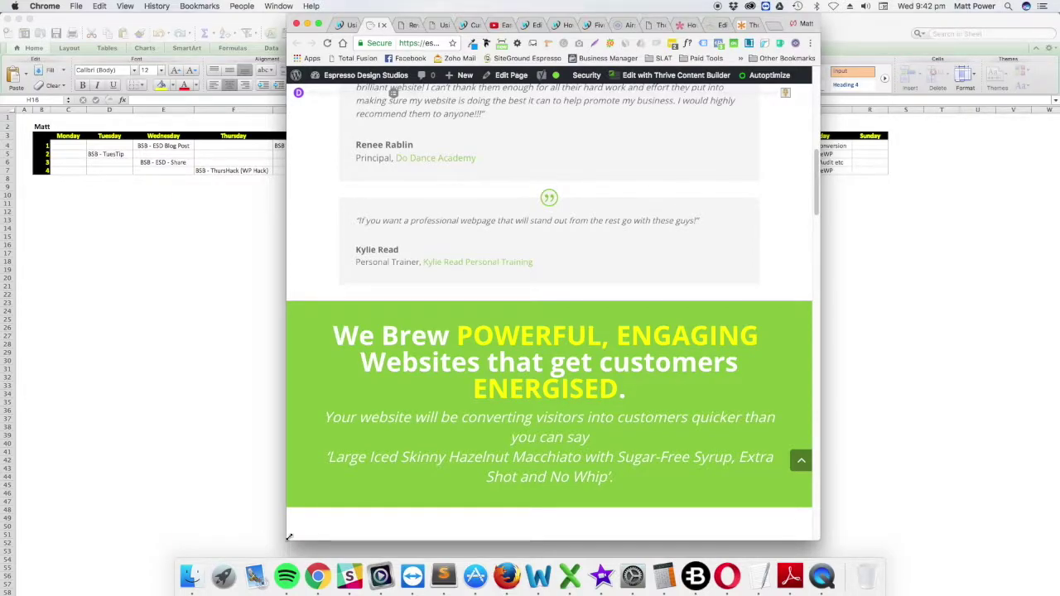
pyautogui.moveTo(286, 538); pyautogui.dragTo(246, 537)
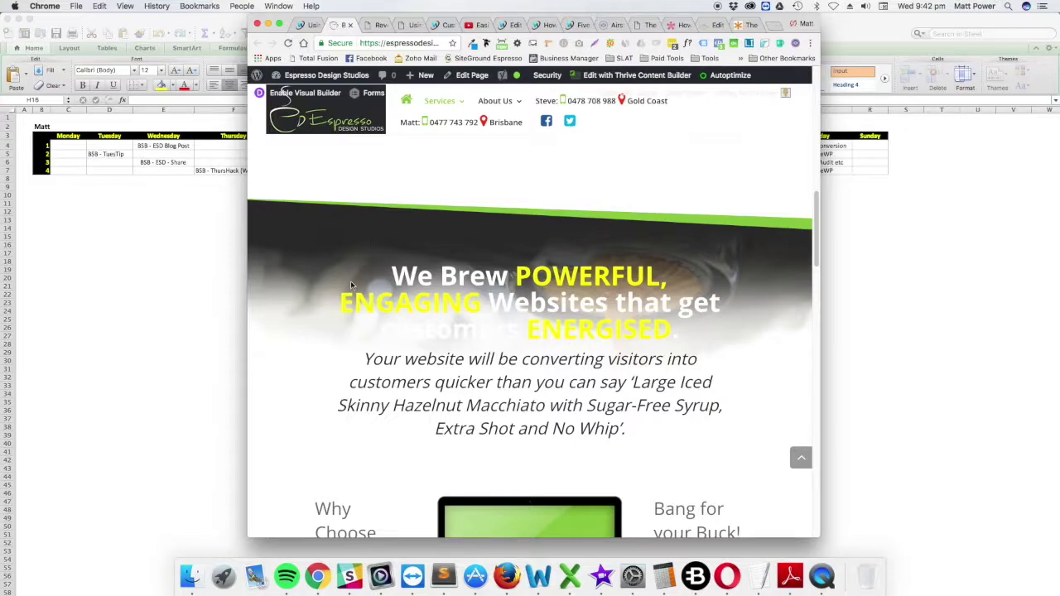
pyautogui.moveTo(247, 537); pyautogui.dragTo(35, 537)
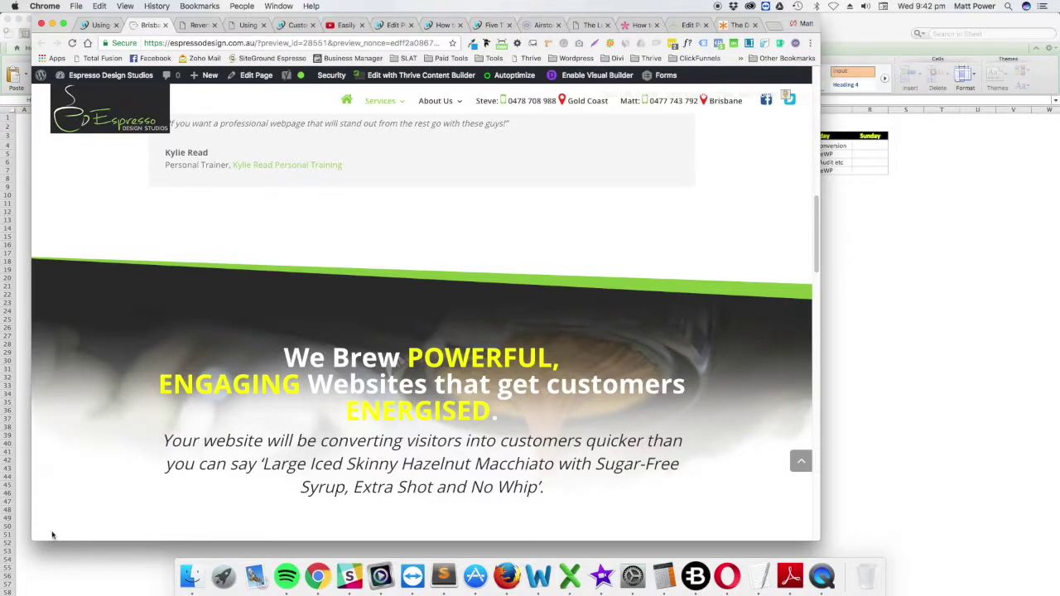
# Narrow the browser window again and highlight "customers" in the banner heading to check its legibility against the background.
pyautogui.moveTo(33, 539); pyautogui.dragTo(232, 532)
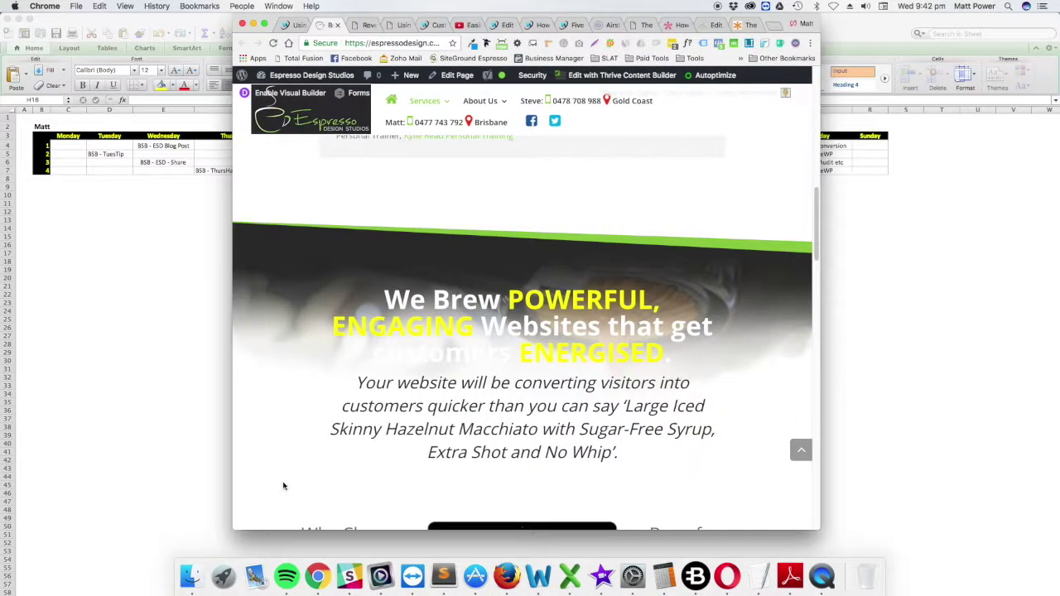
pyautogui.scroll(-2, 318, 429)
pyautogui.moveTo(386, 265); pyautogui.dragTo(518, 278)
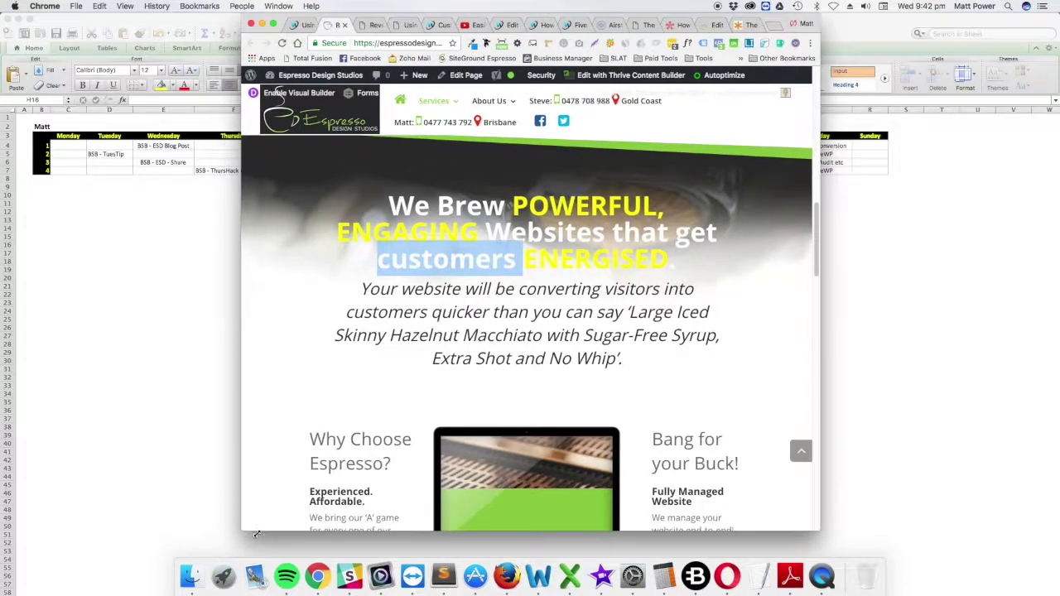
pyautogui.moveTo(235, 529); pyautogui.dragTo(256, 535)
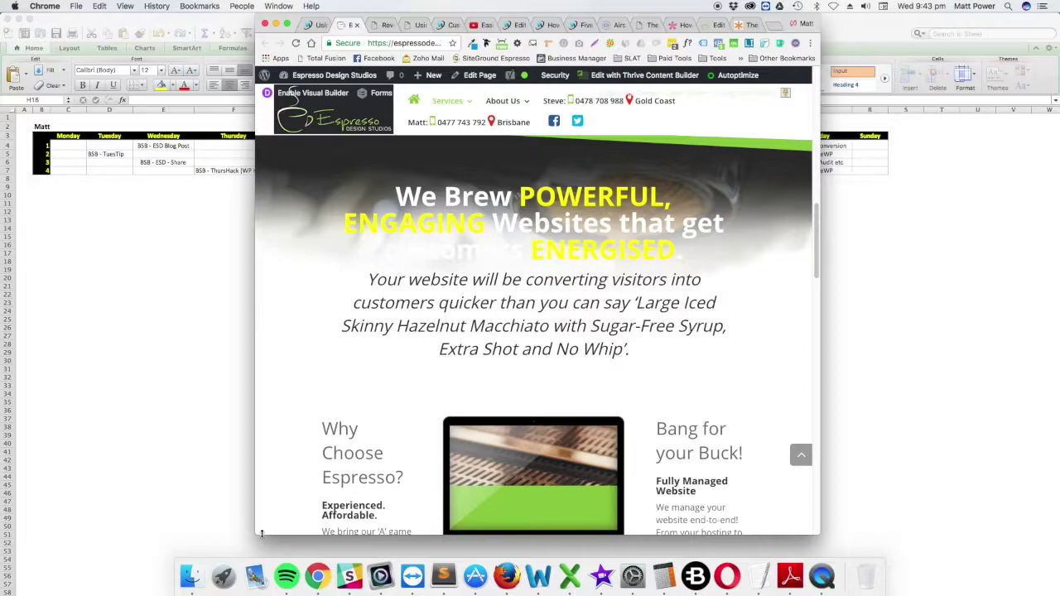
# Narrow the browser window to tablet width and highlight the "We Brew" banner's heading and paragraph to check their legibility on the green background.
pyautogui.moveTo(259, 533); pyautogui.dragTo(294, 549)
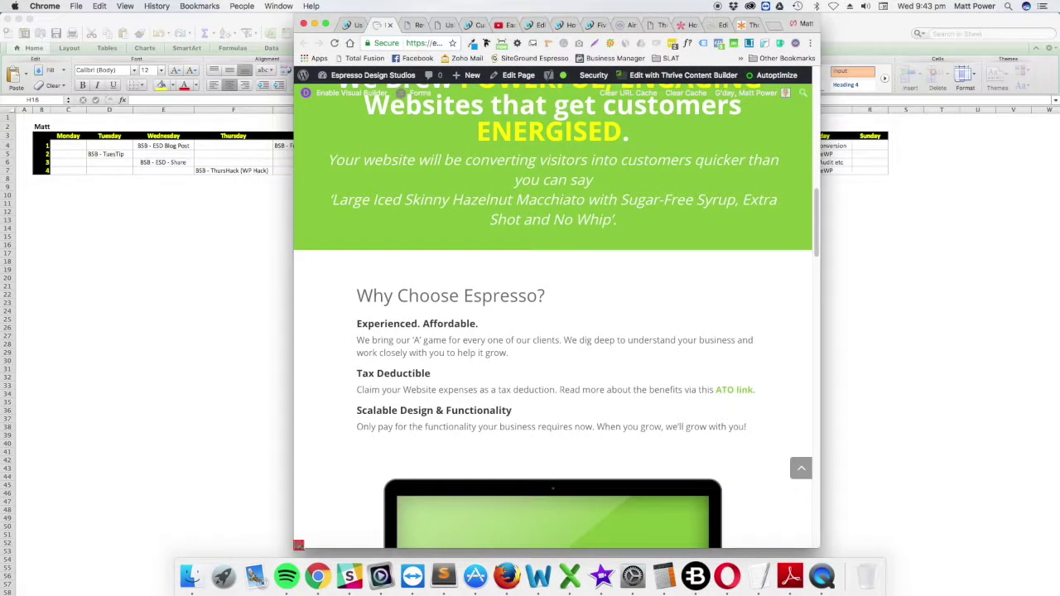
pyautogui.scroll(5, 373, 486)
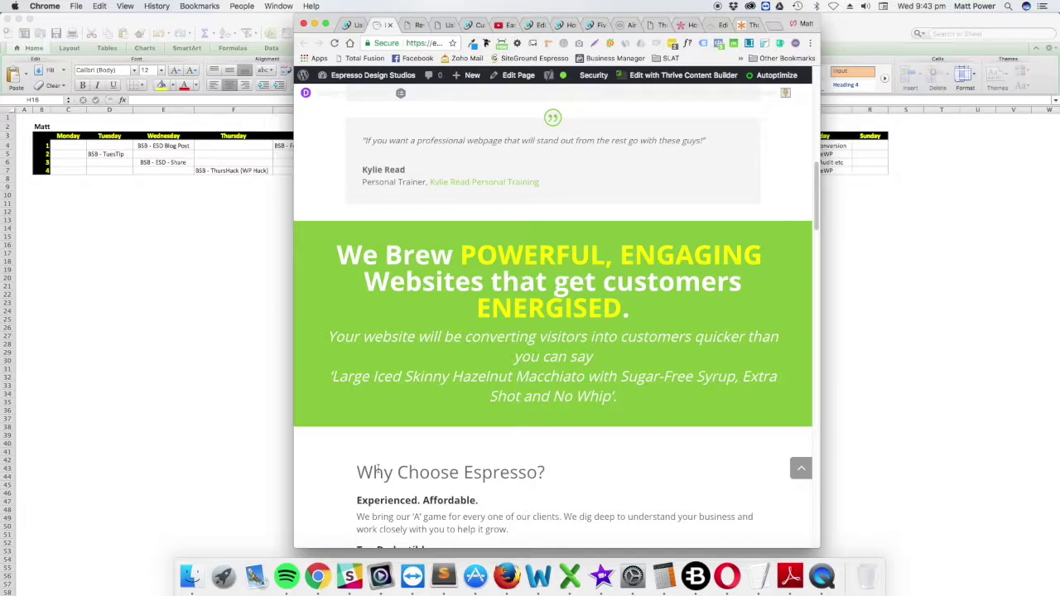
pyautogui.moveTo(297, 547); pyautogui.dragTo(312, 547)
pyautogui.moveTo(346, 251); pyautogui.dragTo(570, 290)
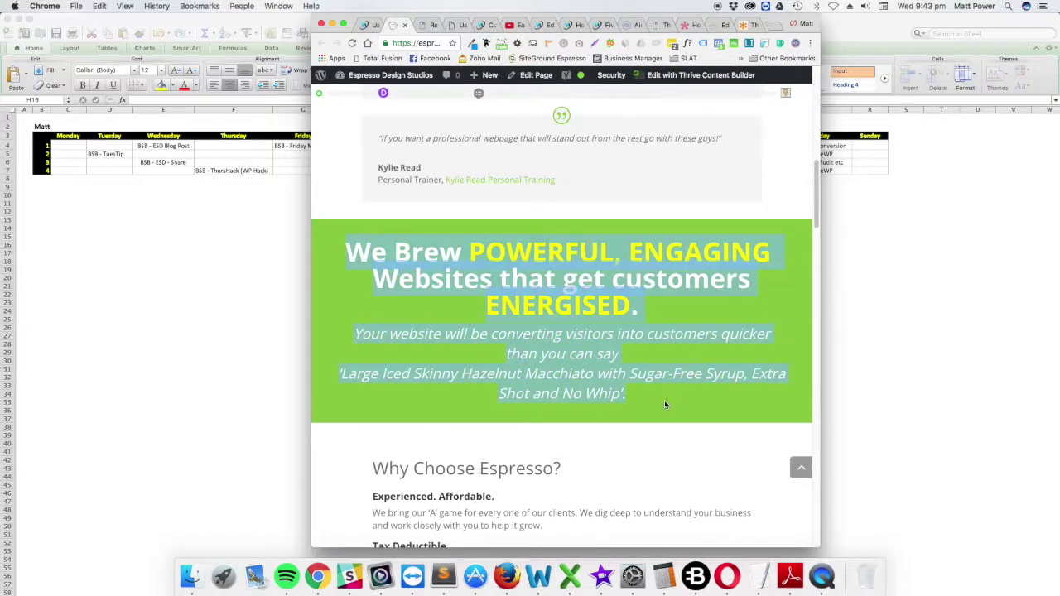
pyautogui.click(601, 439)
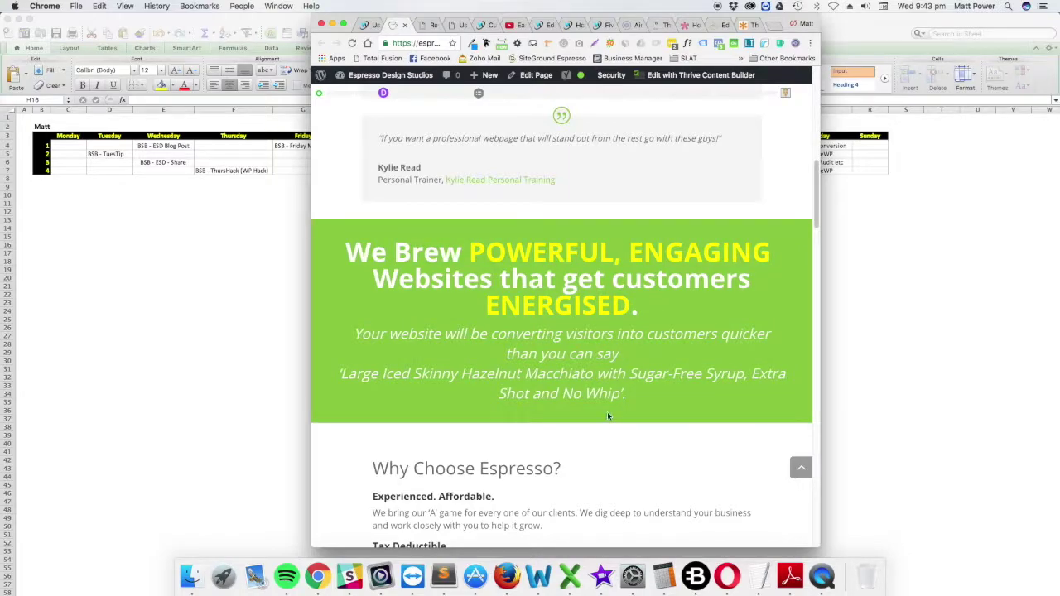
pyautogui.moveTo(634, 399); pyautogui.dragTo(385, 270)
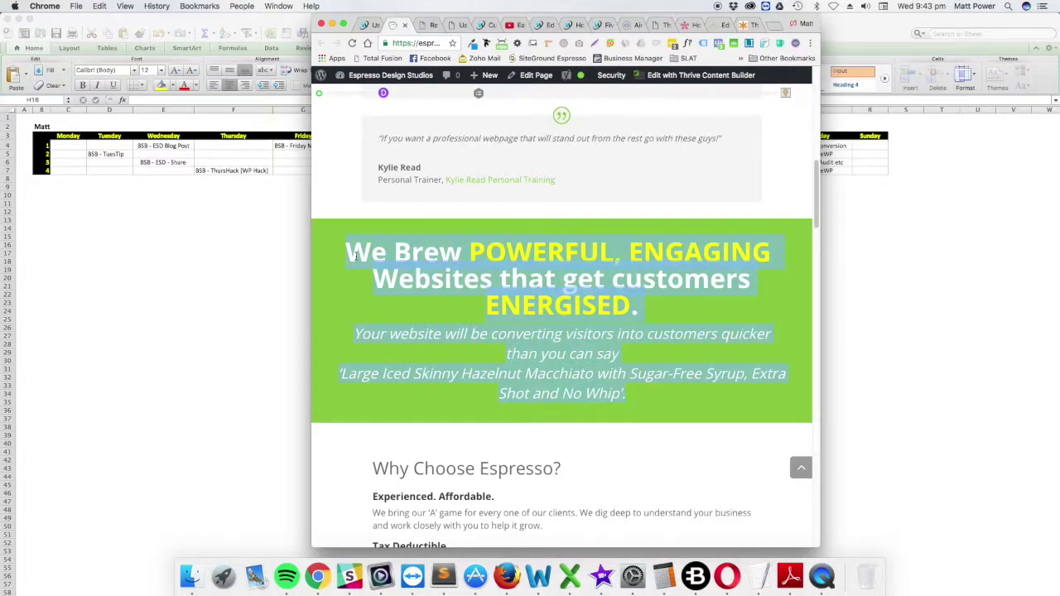
pyautogui.click(461, 311)
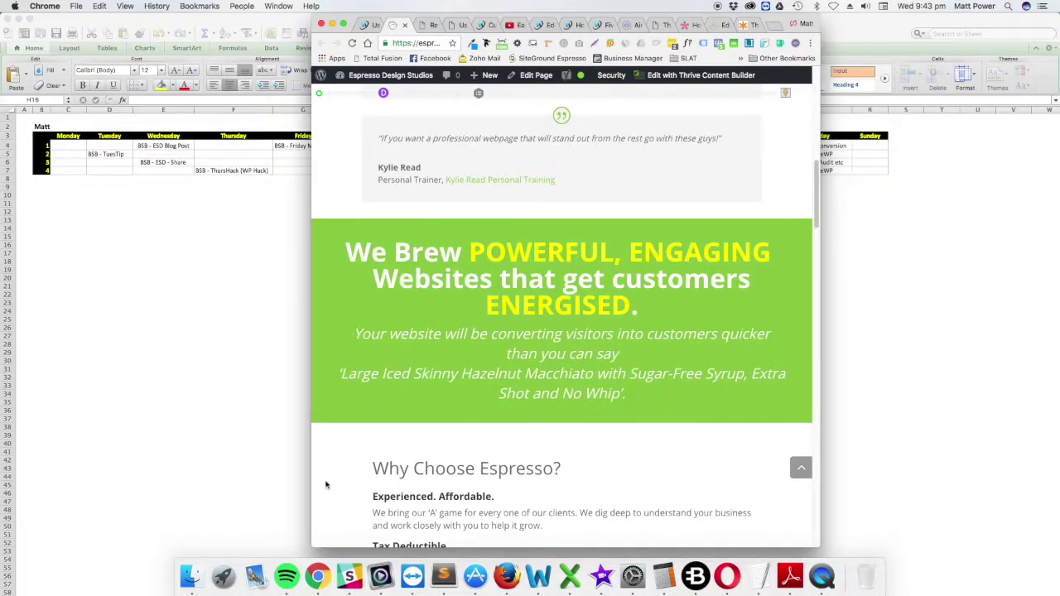
# Widen the browser window to recheck the "We Brew" banner's image background, and narrow it to phone width.
pyautogui.moveTo(312, 546); pyautogui.dragTo(230, 543)
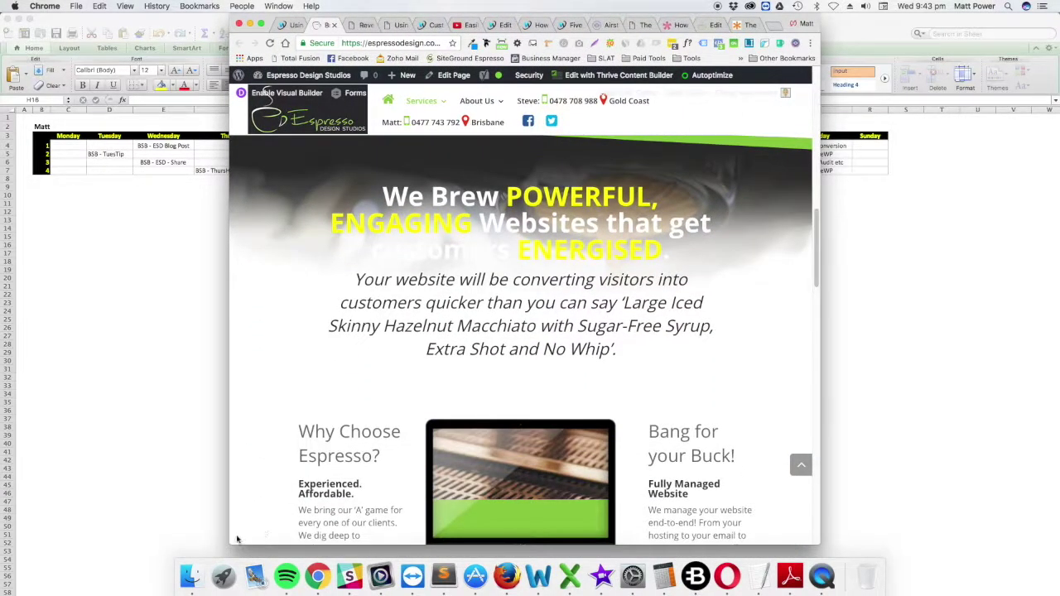
pyautogui.moveTo(230, 542); pyautogui.dragTo(446, 551)
pyautogui.scroll(-3, 375, 501)
pyautogui.moveTo(458, 551); pyautogui.dragTo(589, 543)
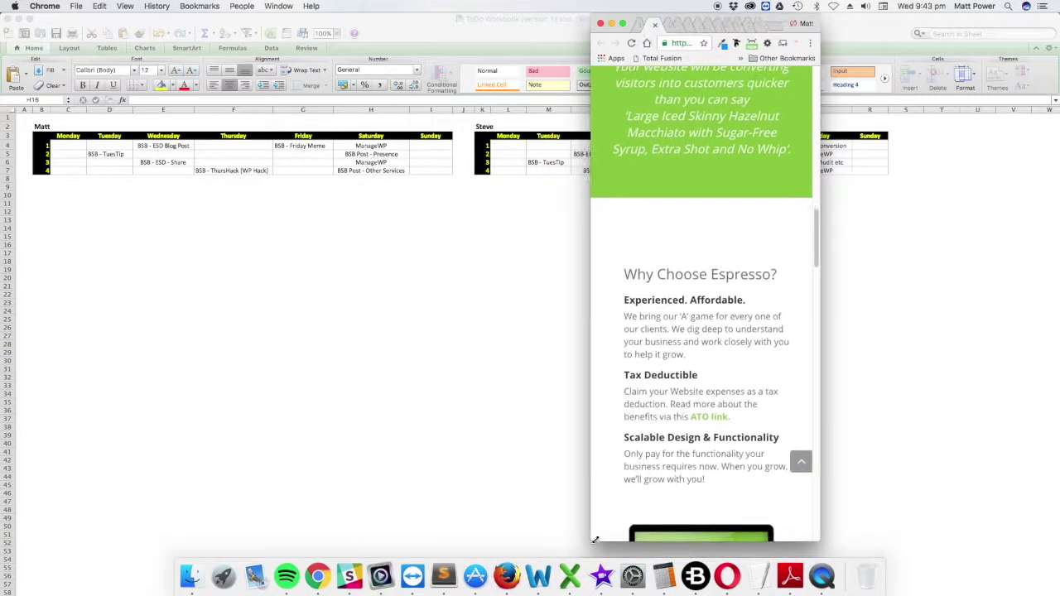
# Review the home page's phone layout, return to its header, and reduce the browser window to a shorter phone-sized view.
pyautogui.scroll(1, 638, 497)
pyautogui.scroll(-10, 636, 495)
pyautogui.scroll(10, 636, 497)
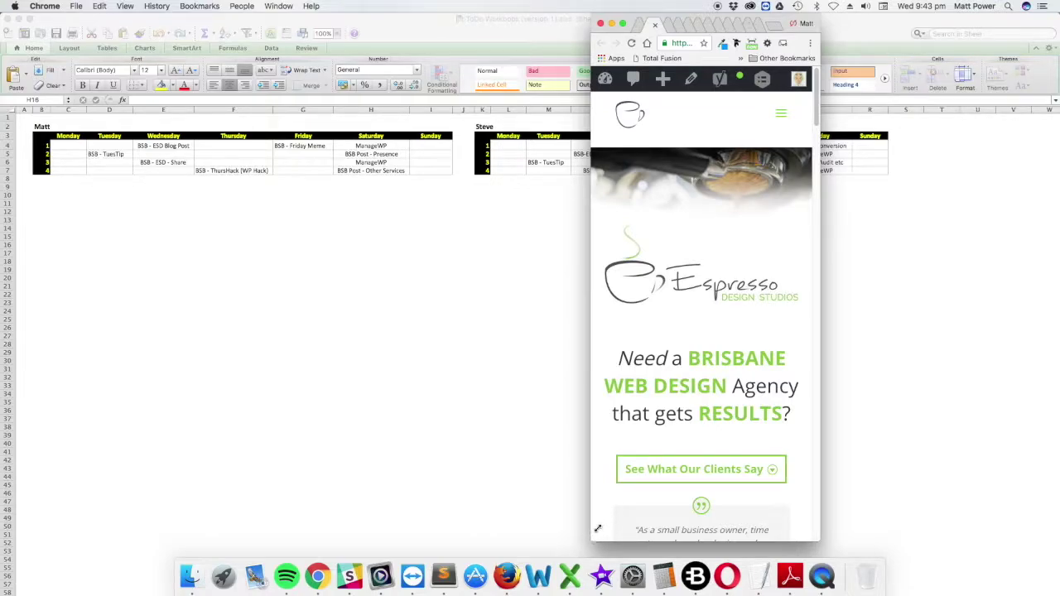
pyautogui.moveTo(592, 540); pyautogui.dragTo(601, 500)
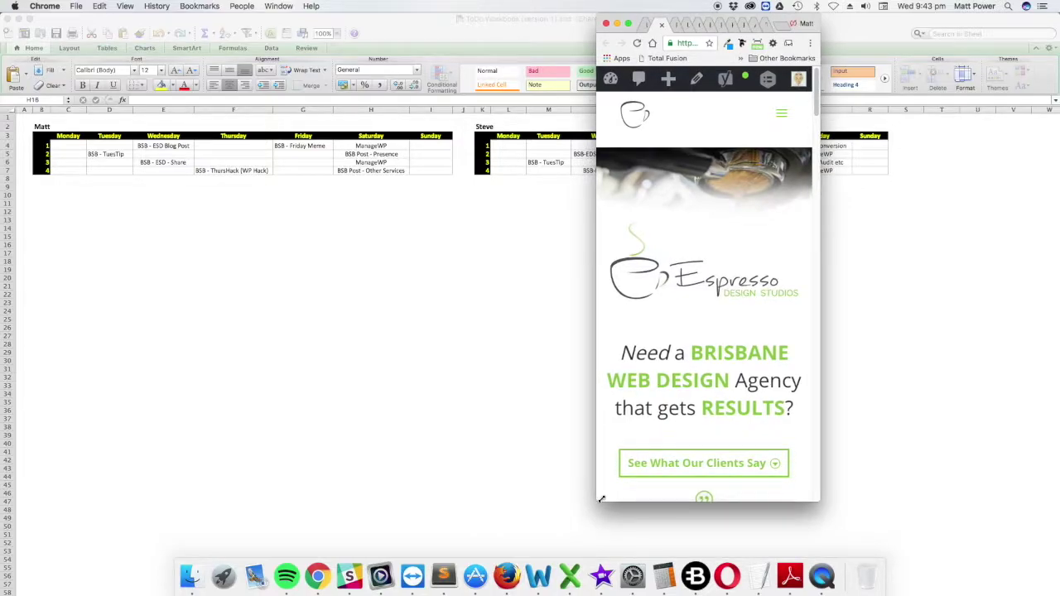